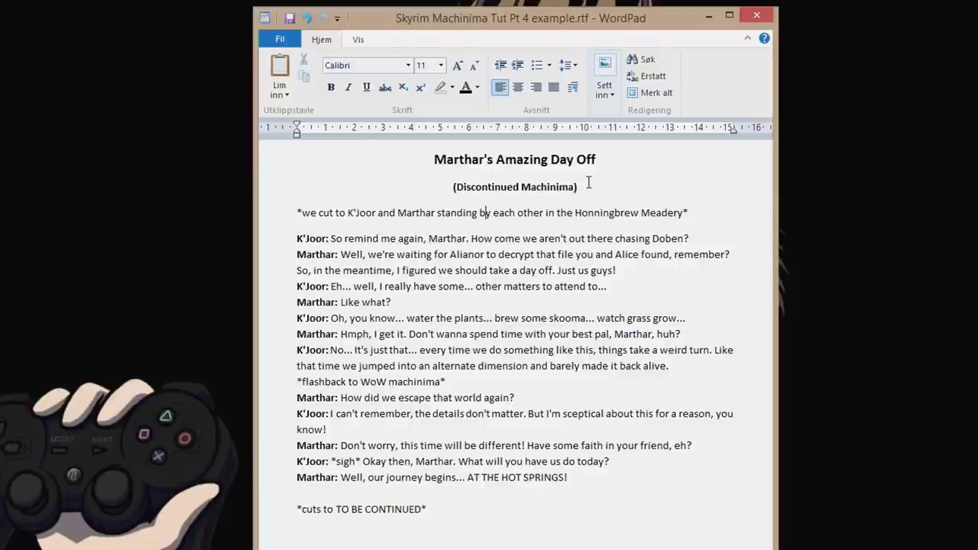
Step: Highlight the script title, then move through the script to its final line while reading
left_click_drag(606, 157, 430, 161)
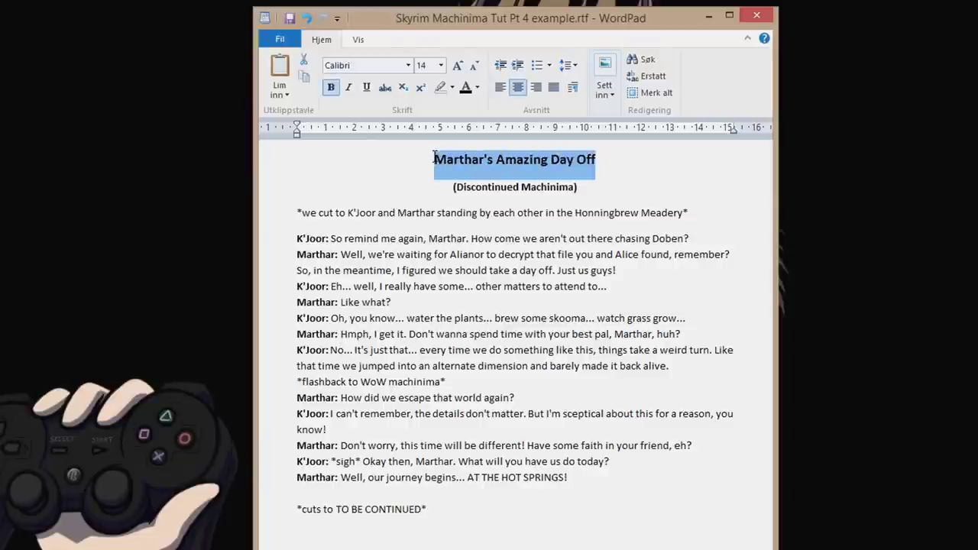
left_click(644, 157)
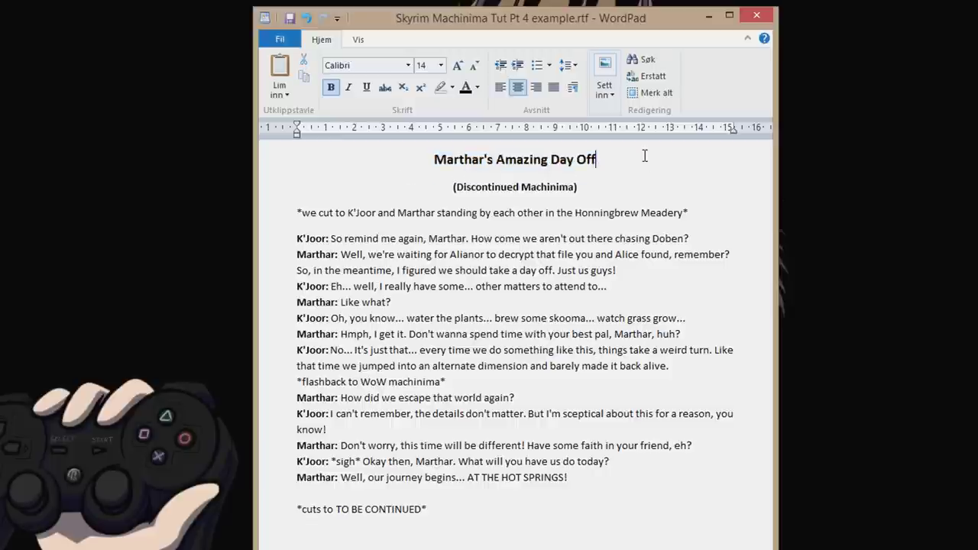
left_click(673, 213)
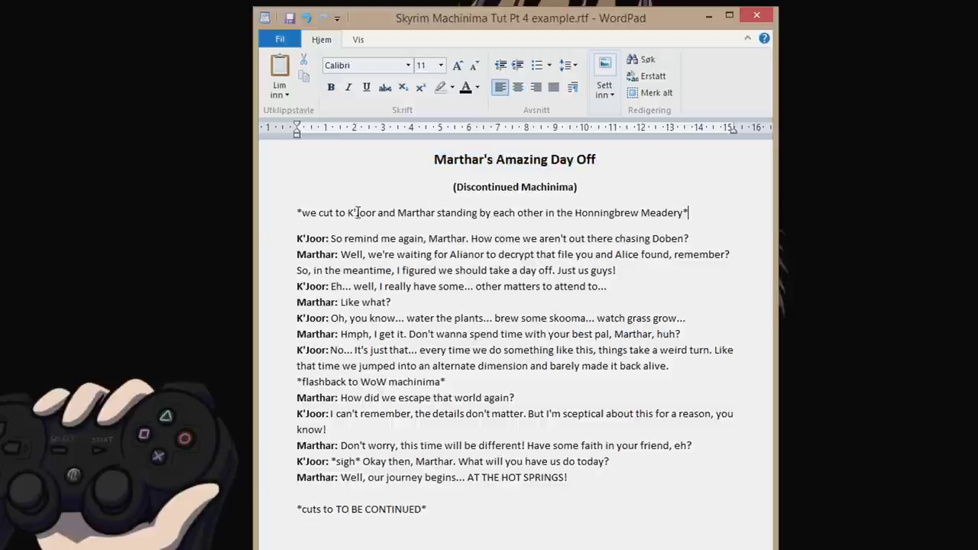
left_click(596, 480)
key("Down")
key("Down")
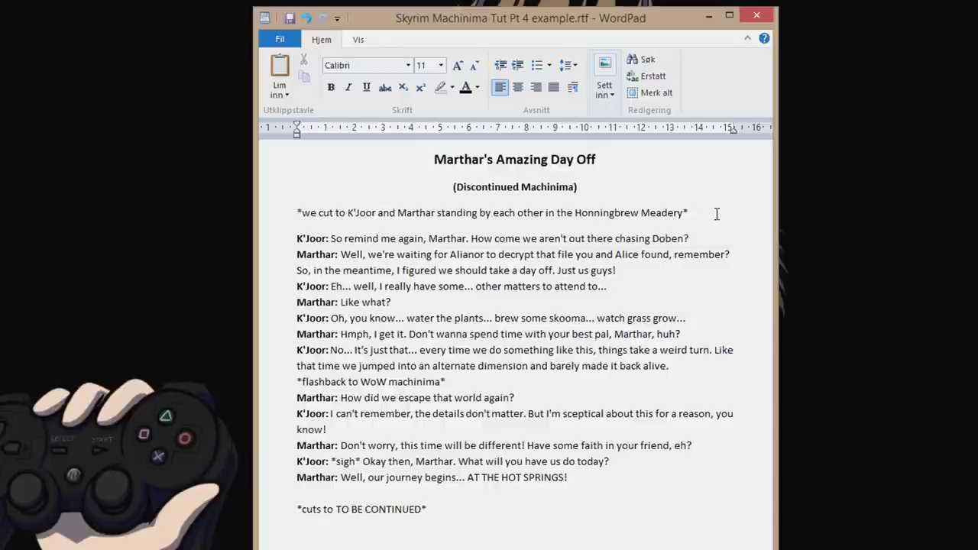
Step: Highlight the opening stage direction and the words 'Honningbrew Meadery' while reading them aloud
left_click_drag(717, 214, 290, 222)
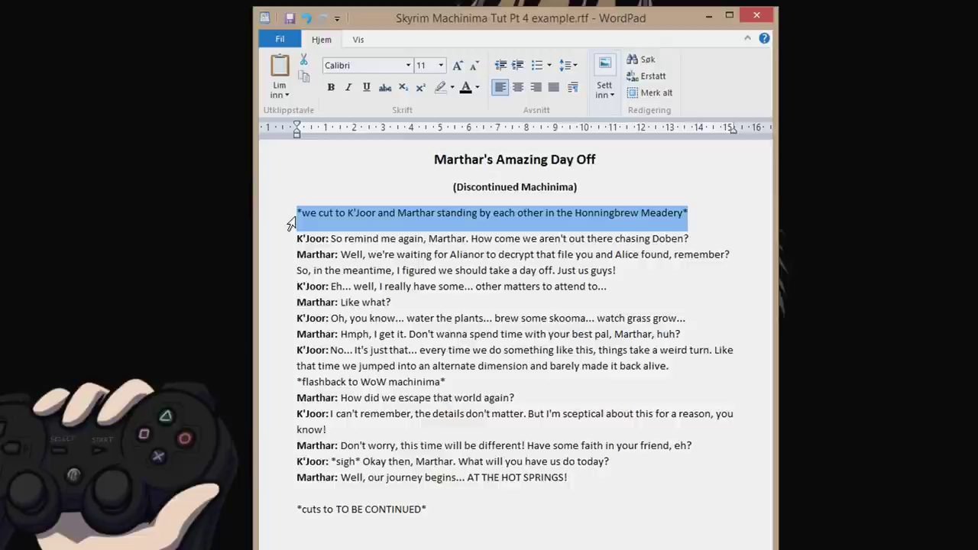
left_click(590, 213)
left_click_drag(589, 213, 687, 214)
left_click_drag(338, 214, 544, 218)
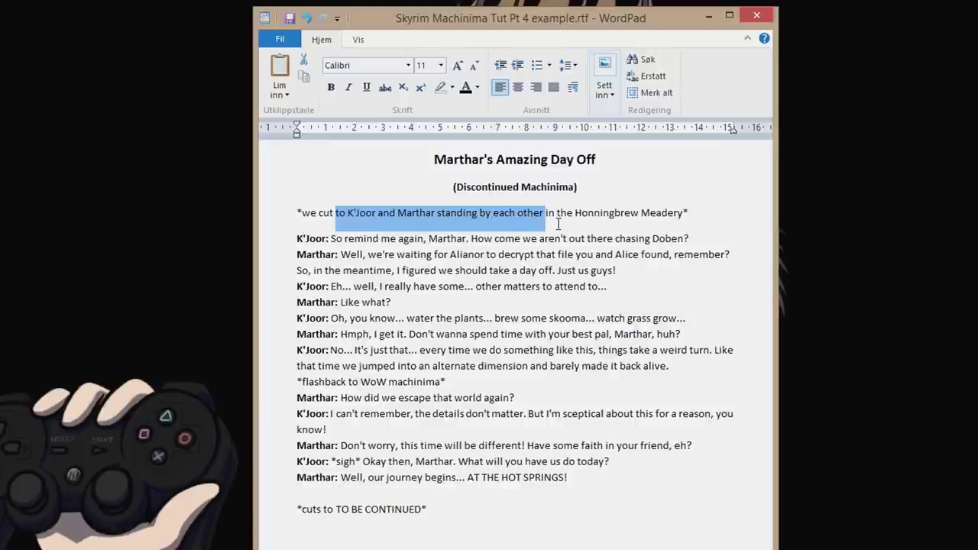
left_click(596, 214)
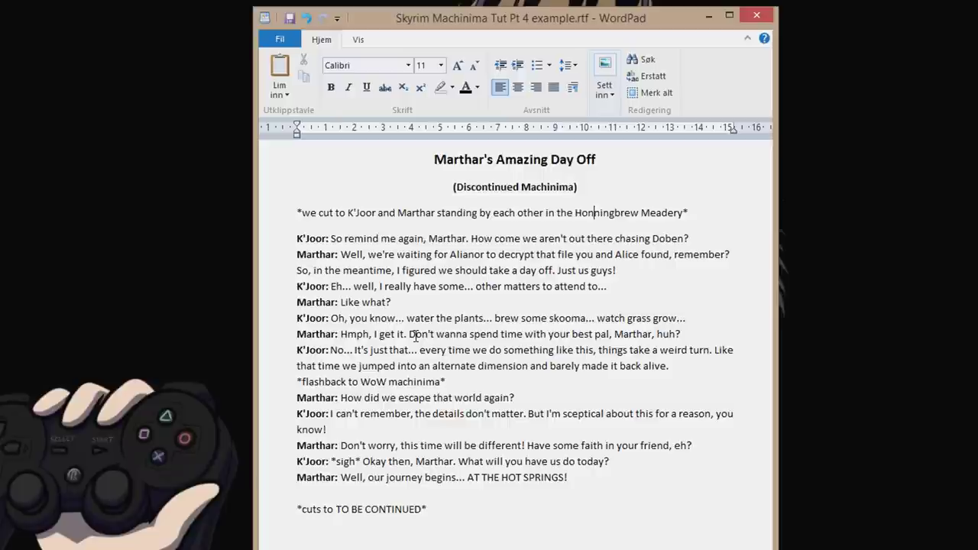
Step: Follow the *flashback to WoW machinima* line and K'Joor's alternate dimension line while reading
left_click(463, 380)
left_click(391, 304)
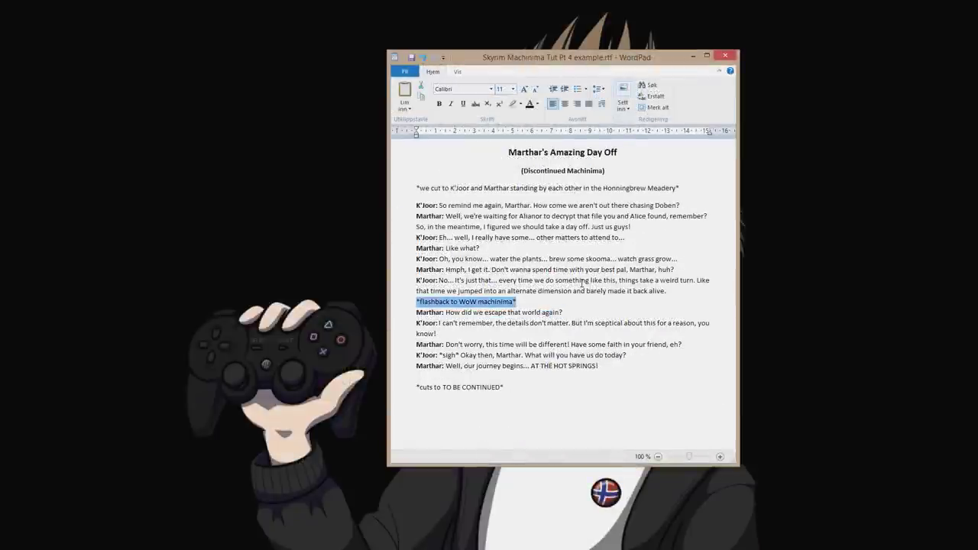
left_click(518, 288)
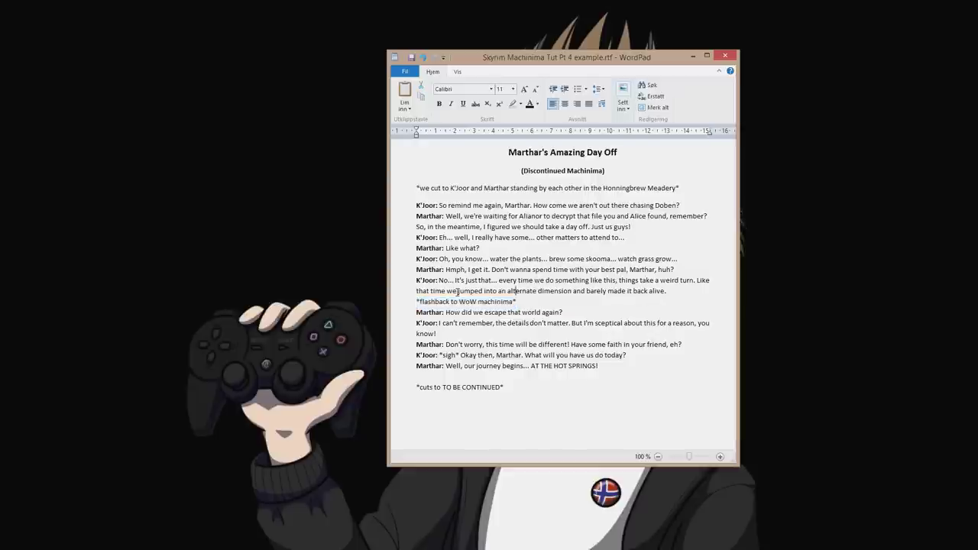
left_click_drag(449, 295, 669, 291)
left_click(670, 291)
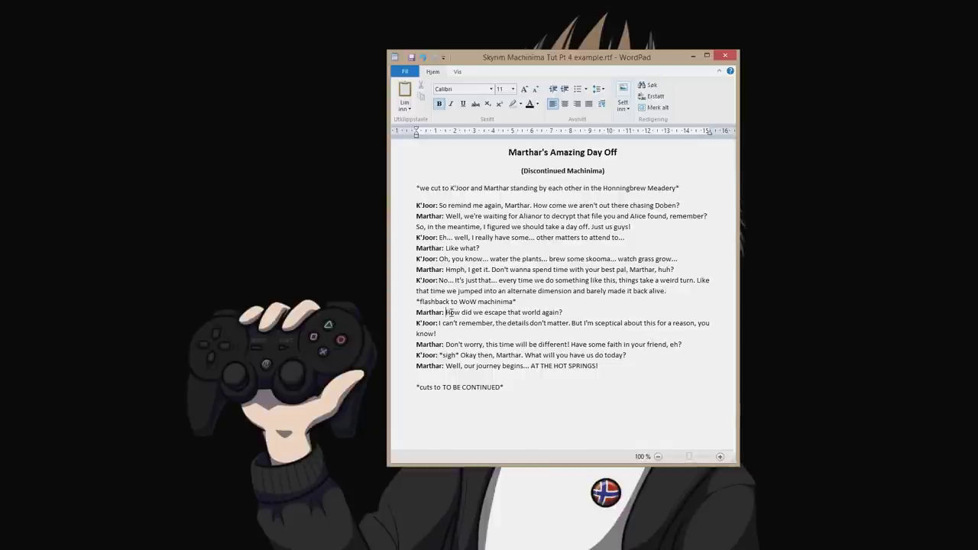
Step: Highlight Marthar's 'How did we escape' line, K'Joor's 'I can't remember' and the *sigh* direction
left_click_drag(447, 313, 571, 308)
left_click_drag(437, 323, 571, 324)
left_click(570, 324)
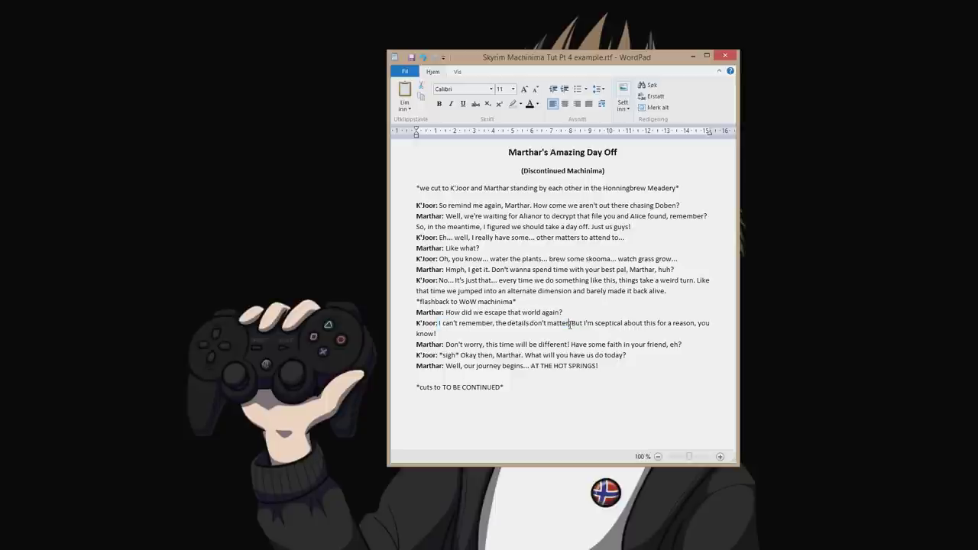
left_click_drag(440, 354, 455, 356)
left_click(460, 356)
Step: Read through the 'huh?' line and the closing TO BE CONTINUED line, returning to the title
right_click(675, 269)
key("Escape")
left_click_drag(586, 395, 415, 387)
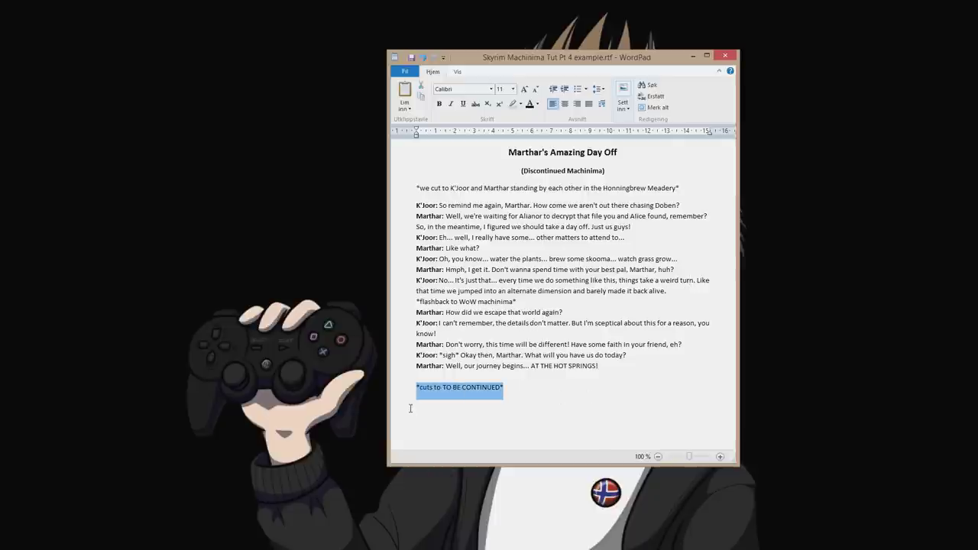
left_click(513, 376)
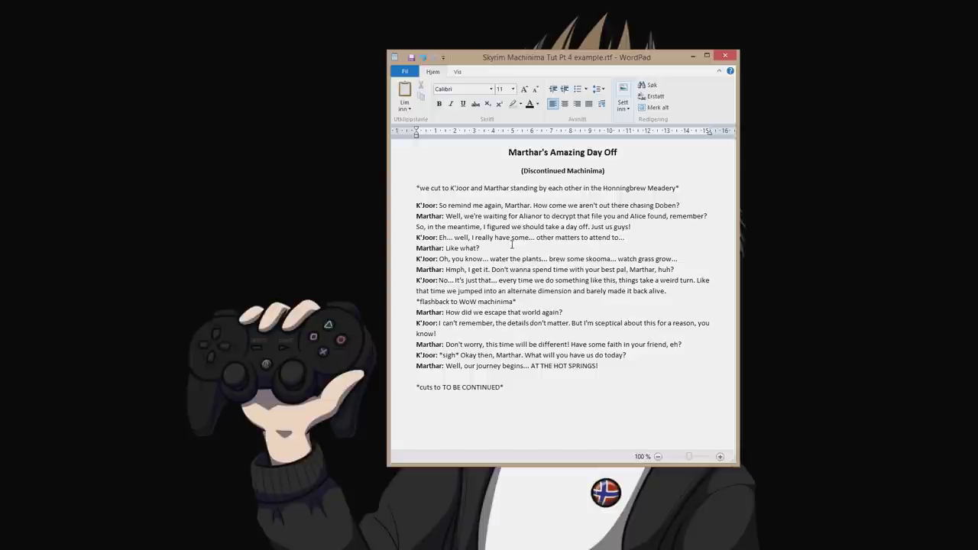
left_click(667, 163)
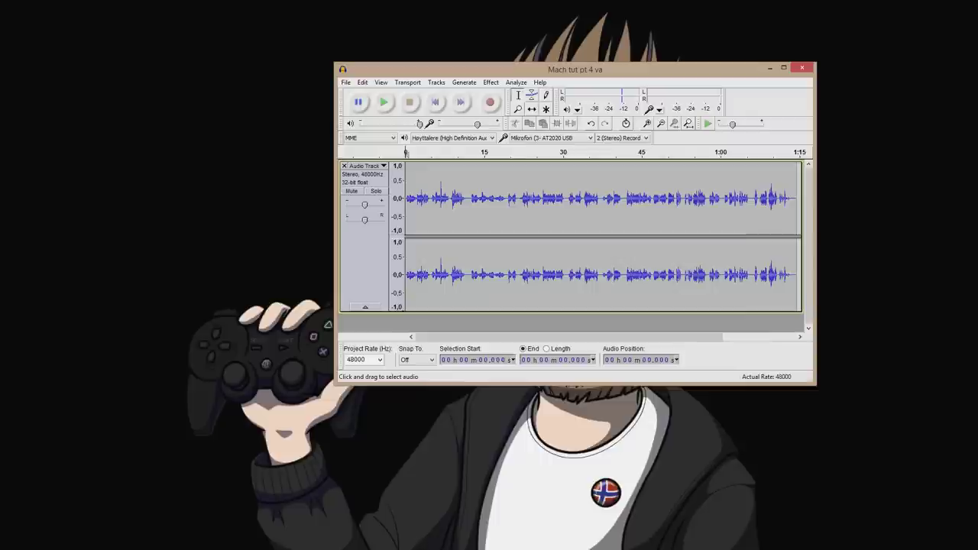
Step: Zoom the timeline in on roughly 22–32 seconds of the recording
left_click_drag(427, 200, 536, 205)
left_click(566, 205)
left_click(550, 203)
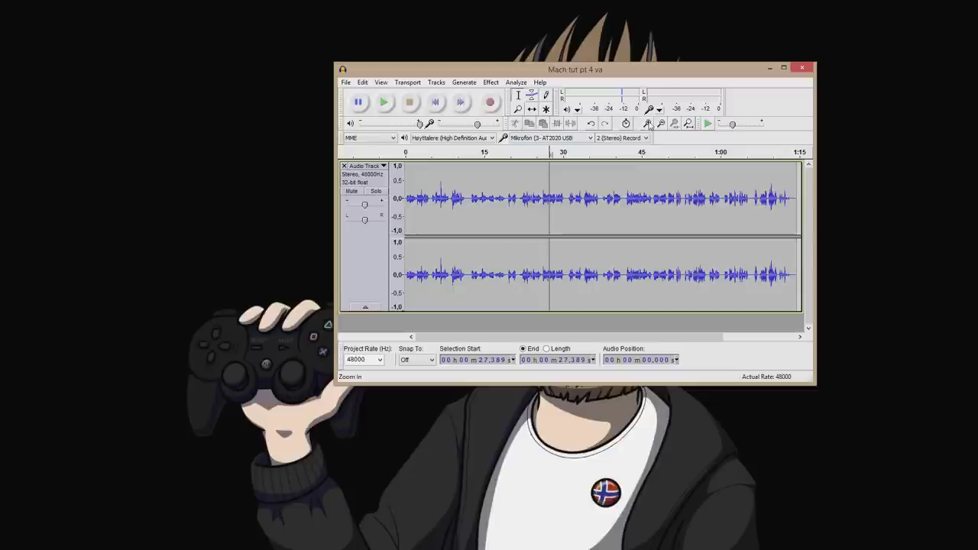
left_click(649, 124)
left_click(648, 124)
left_click(649, 124)
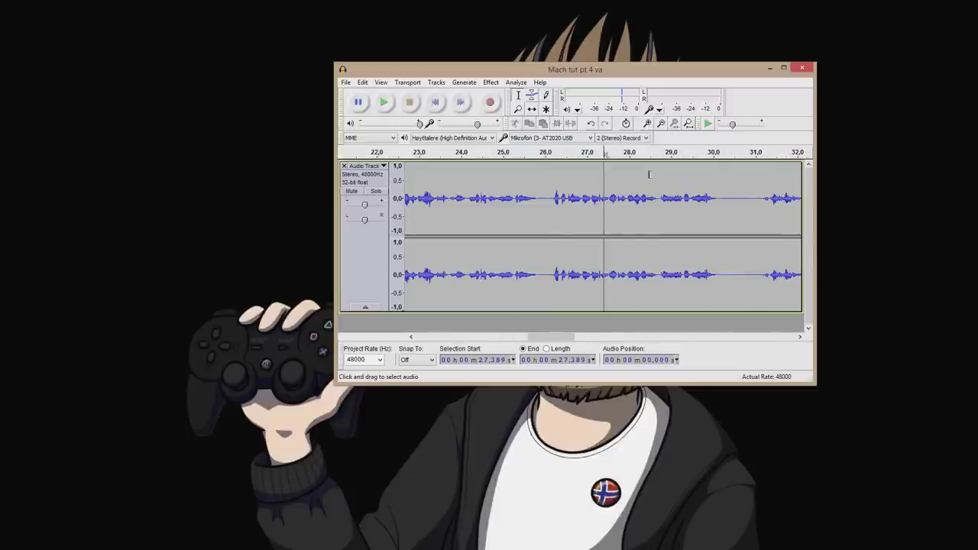
Step: Fit the whole recording in view, set the cursor near 24.7 s, and show the Effect menu
left_click_drag(551, 338, 565, 340)
left_click_drag(647, 212, 715, 216)
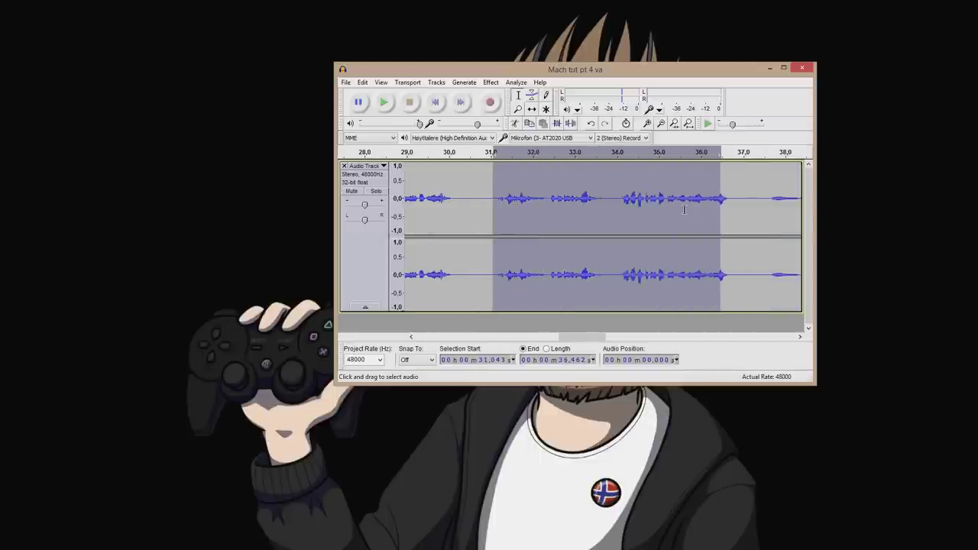
left_click(685, 212)
left_click(687, 125)
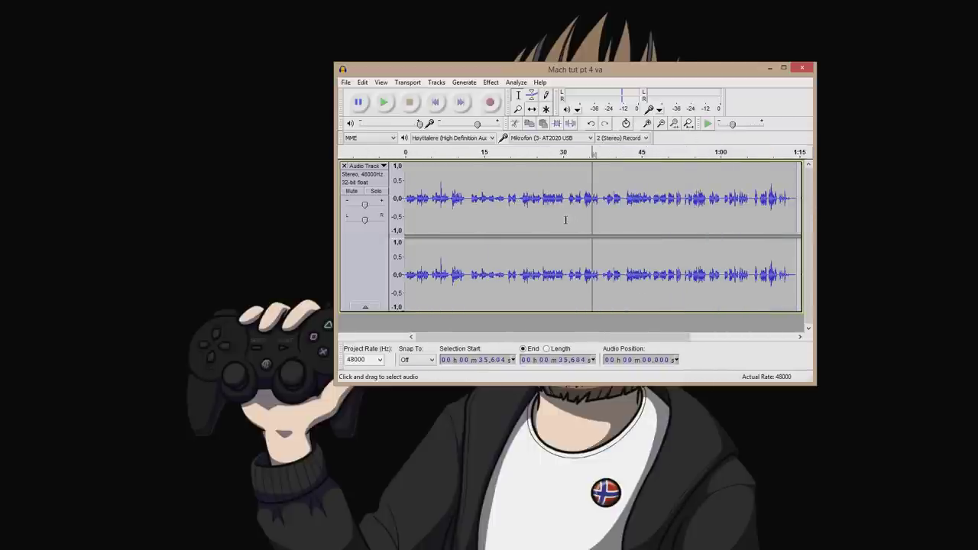
left_click(535, 208)
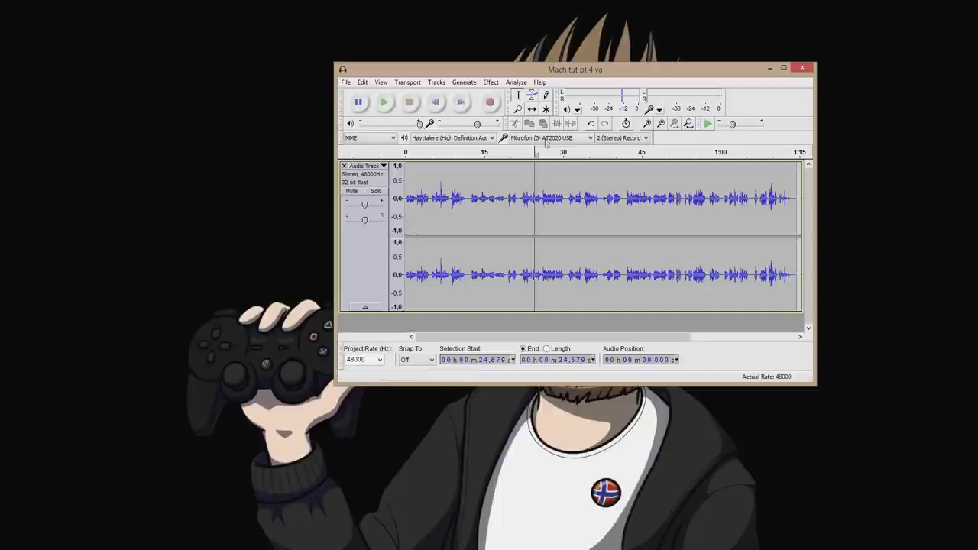
left_click(493, 84)
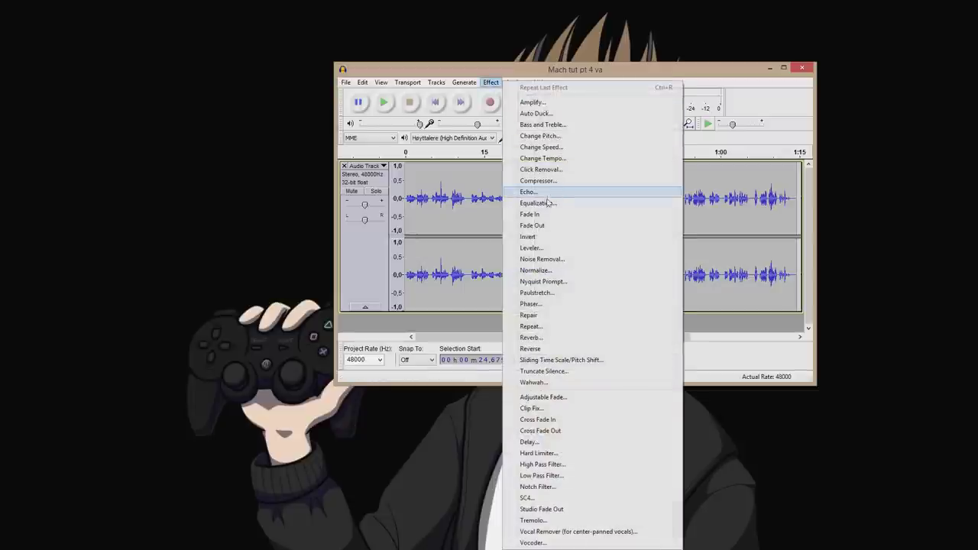
Step: Apply the Equalization curve, then the Compressor at −12 dB threshold and 2:1 ratio with make-up gain
left_click(600, 206)
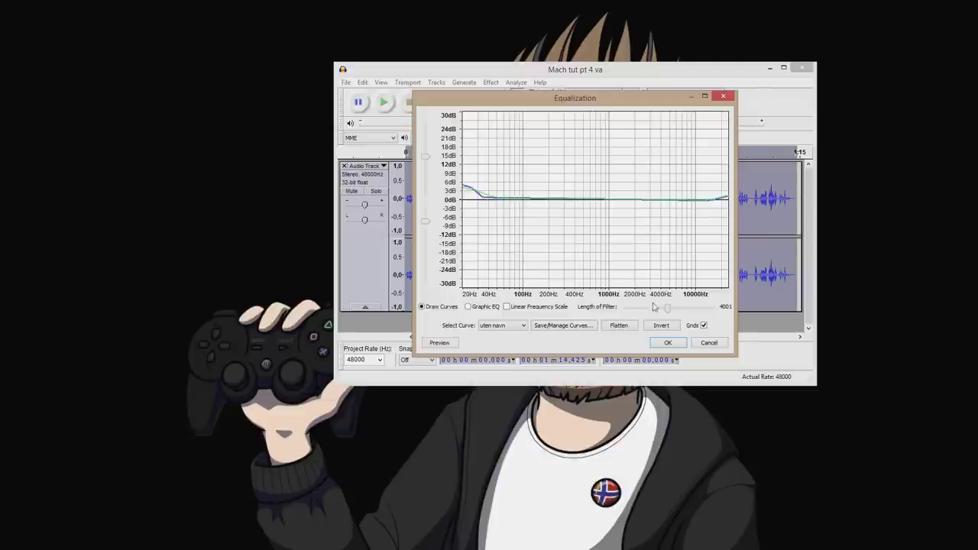
left_click(669, 343)
left_click(491, 82)
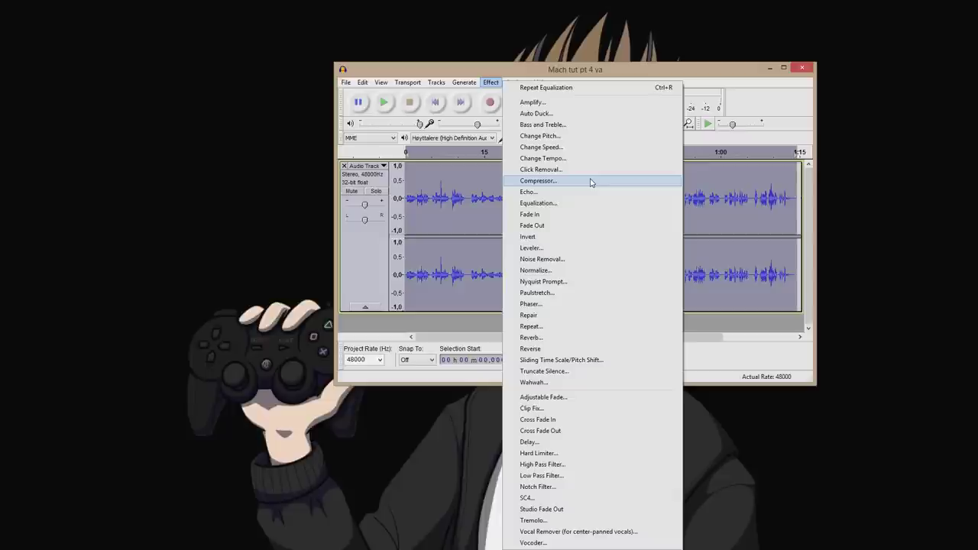
left_click(590, 181)
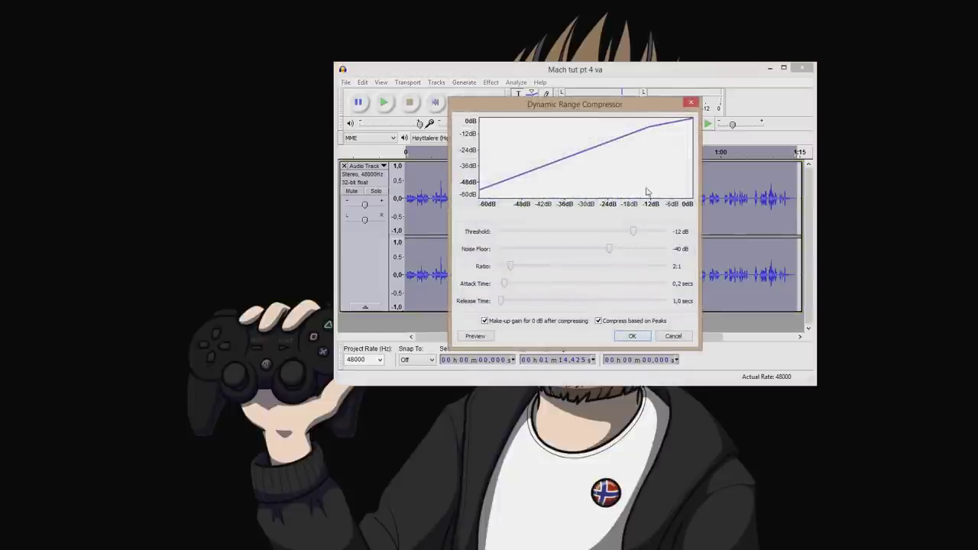
left_click(644, 336)
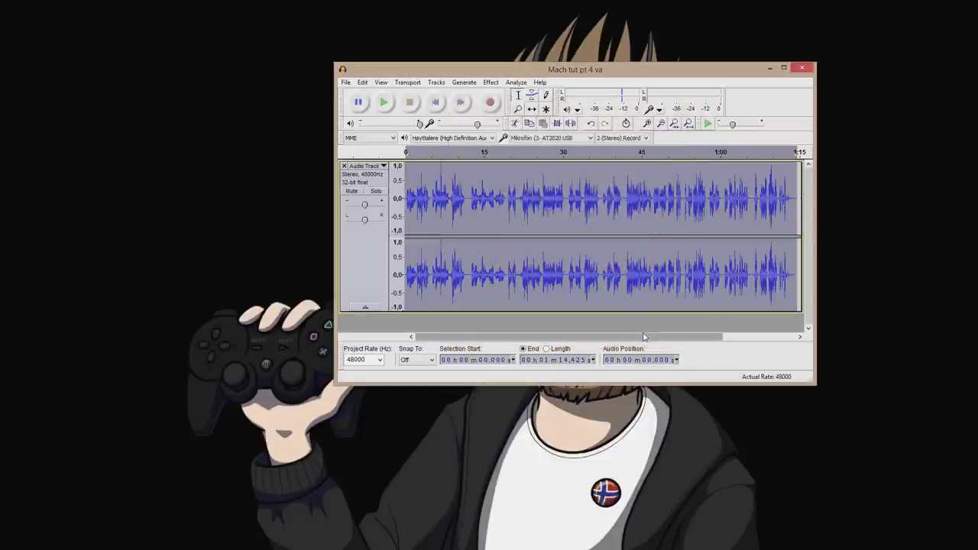
Step: Play back from about 26 s to hear the compression, then zoom in near 29.6 s to find silence
left_click(542, 200)
key("space")
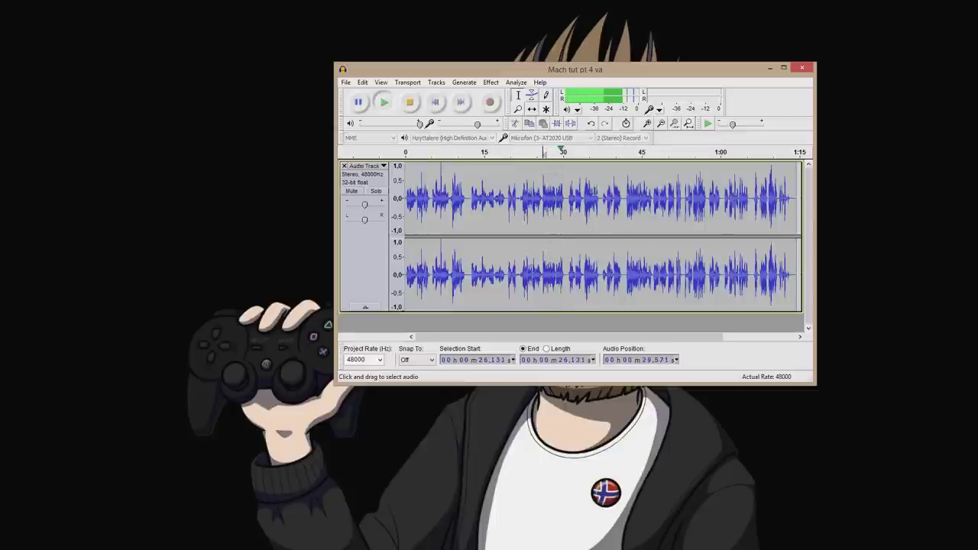
key("space")
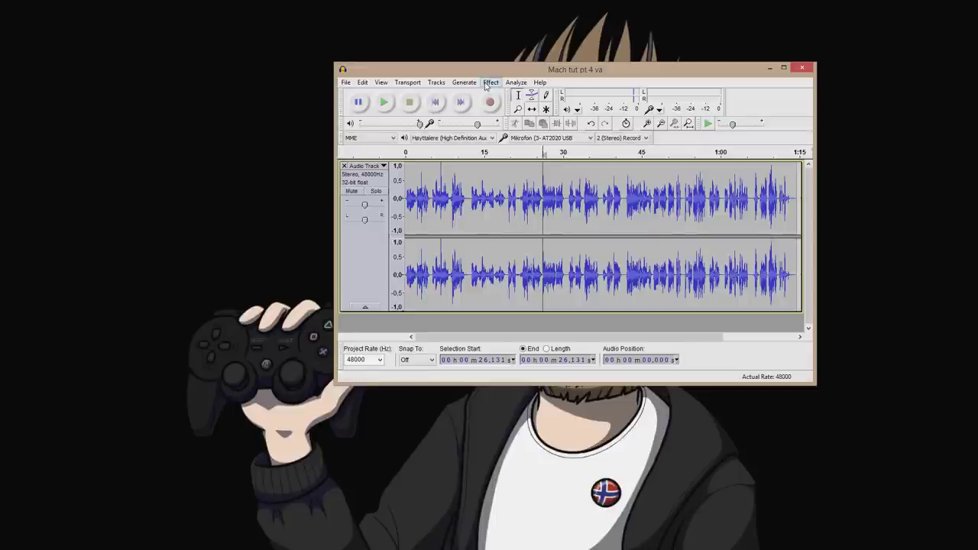
scroll(572, 209, "up", 2)
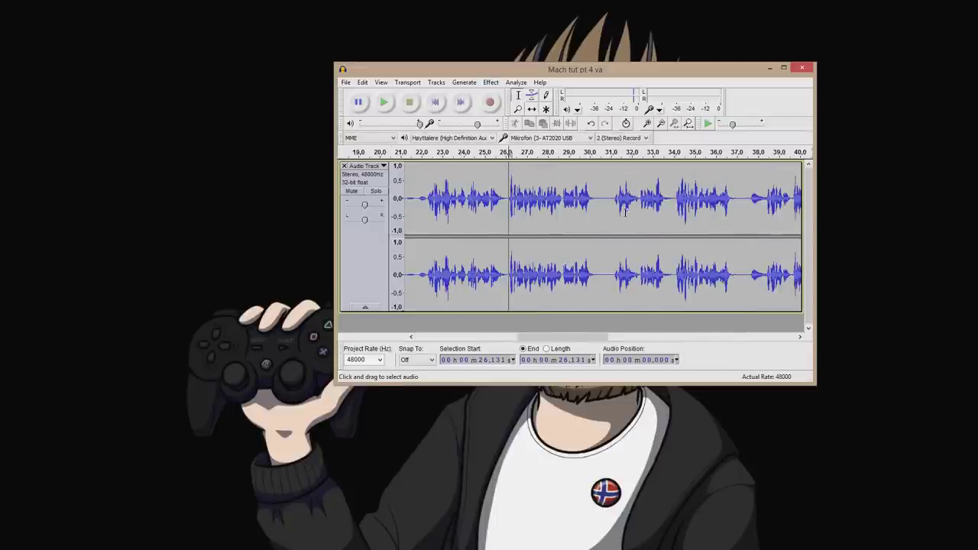
scroll(625, 212, "up", 3)
left_click(438, 212)
key("space")
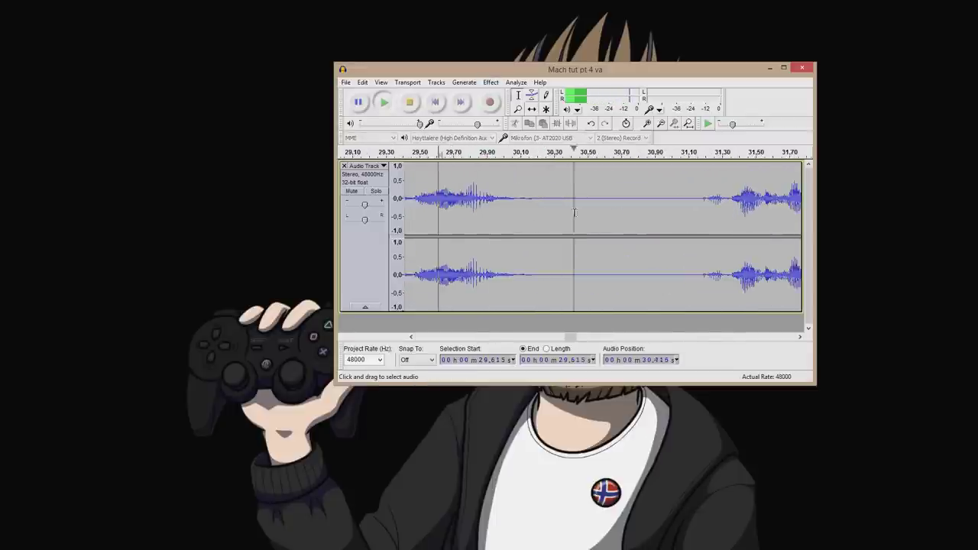
Step: Get a Noise Removal profile from the 30.2–31.1 s silence, then select and fit the whole track
left_click_drag(542, 206, 692, 217)
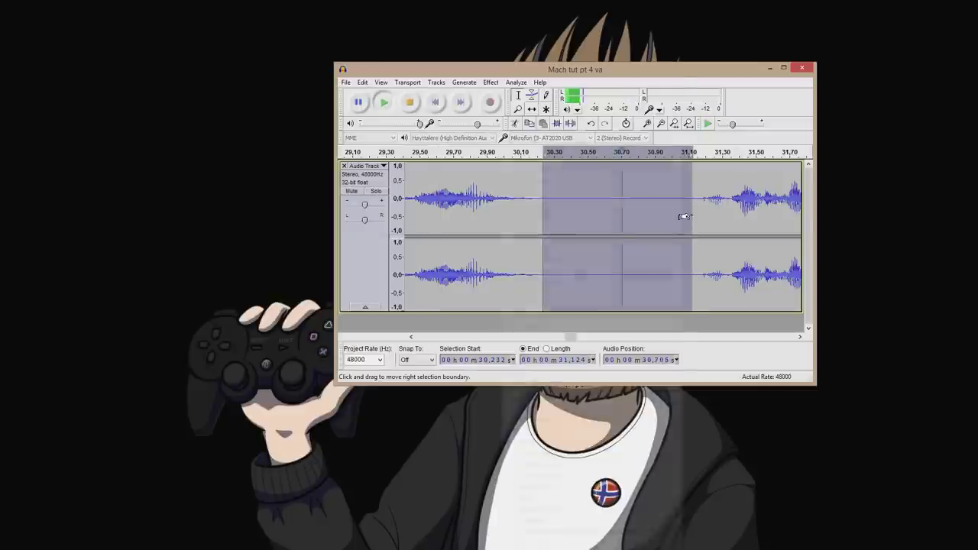
left_click(491, 81)
left_click(564, 270)
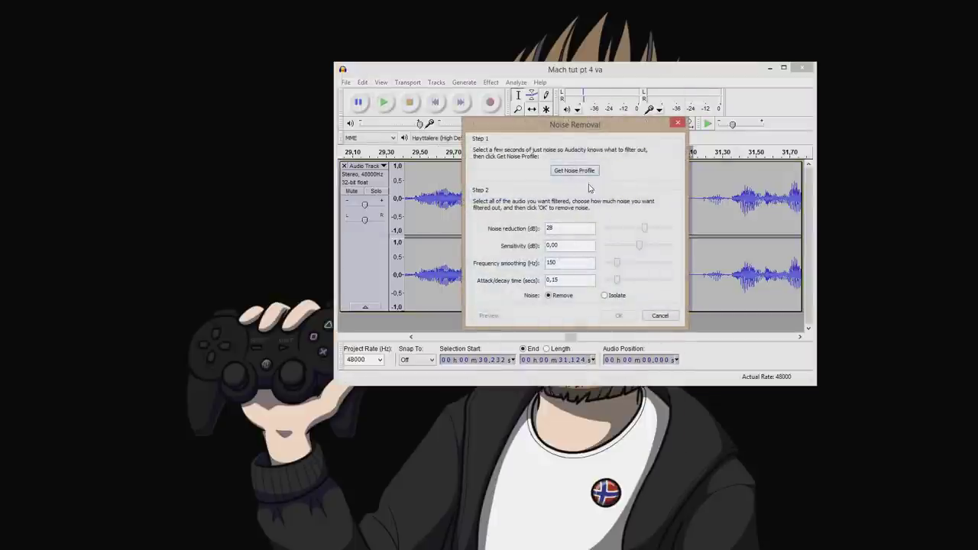
left_click(594, 171)
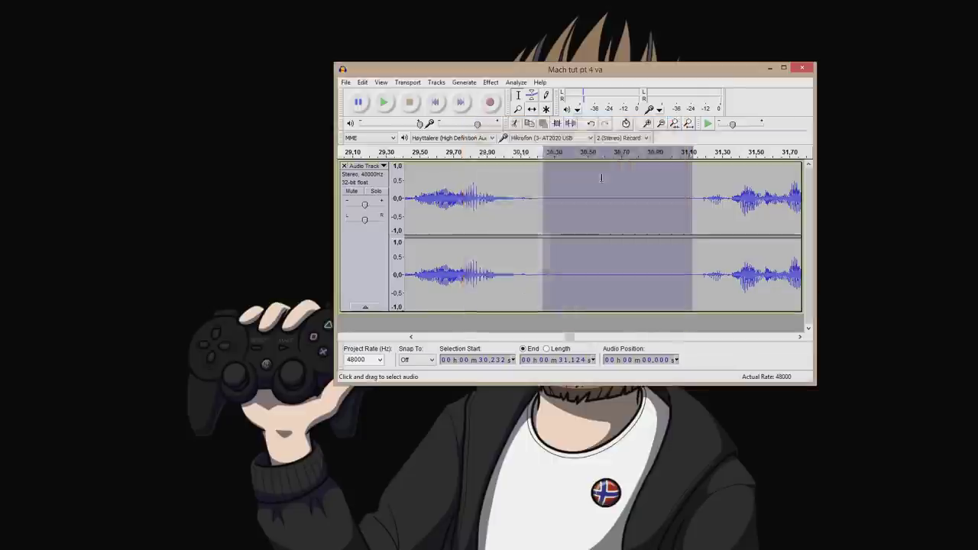
key("ctrl+a")
key("ctrl+f")
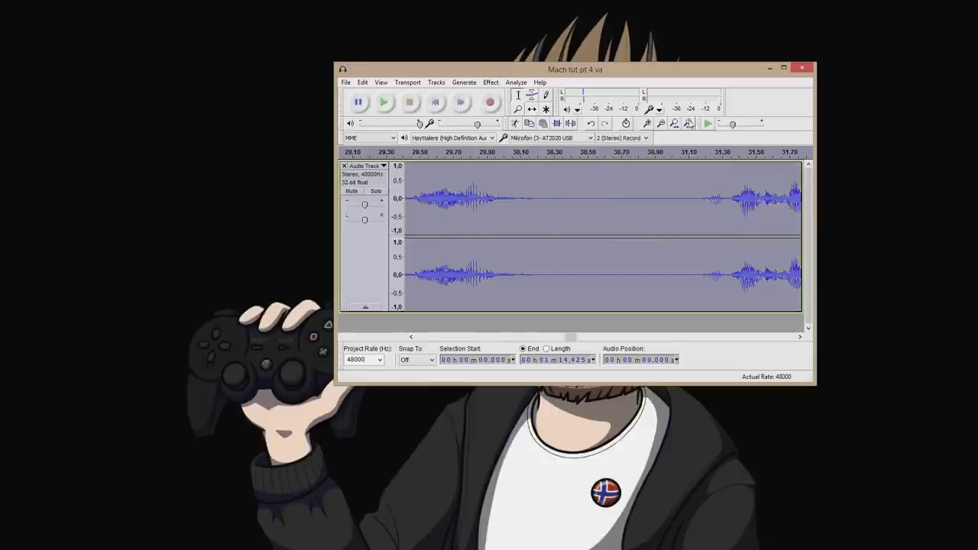
Step: Apply Noise Removal with 28 dB reduction across the entire voice track
left_click(491, 82)
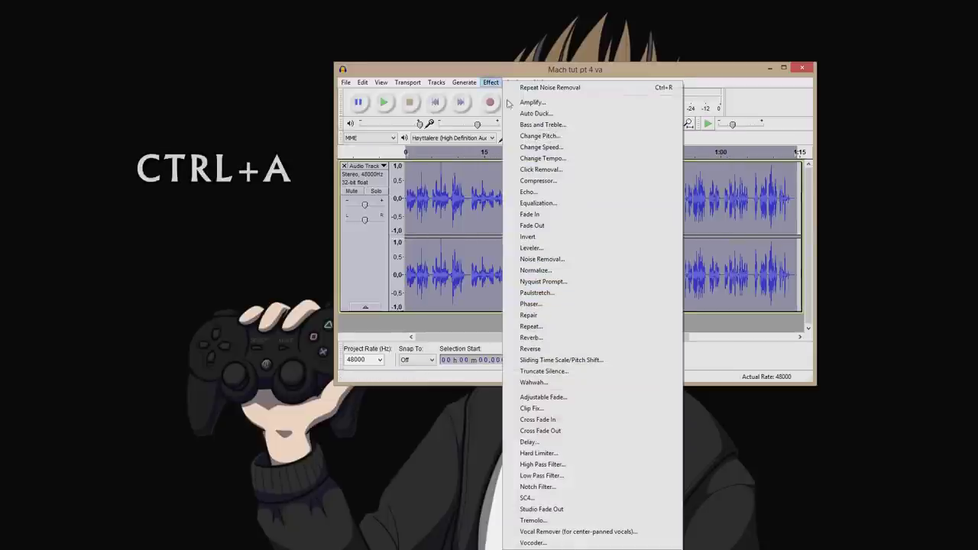
left_click(551, 260)
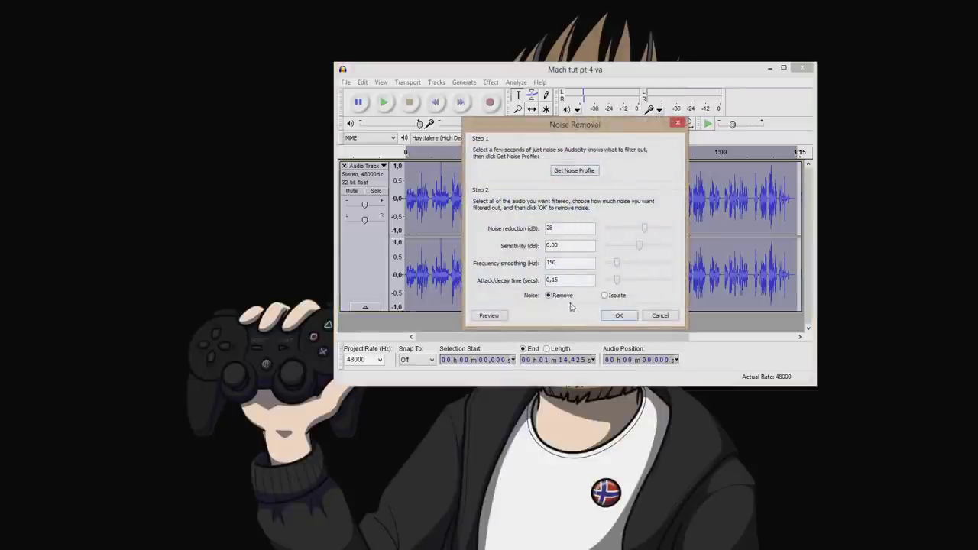
left_click(619, 316)
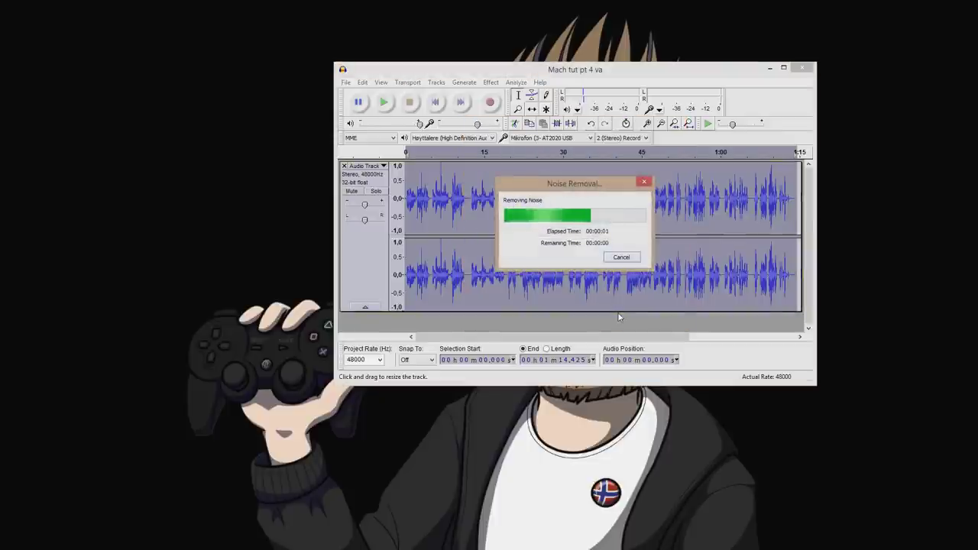
left_click_drag(470, 200, 623, 206)
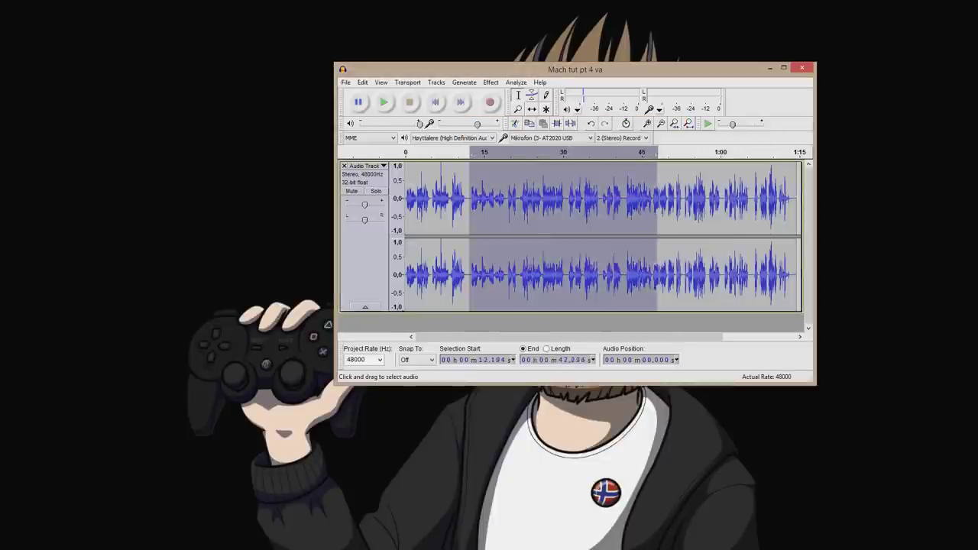
left_click(568, 211)
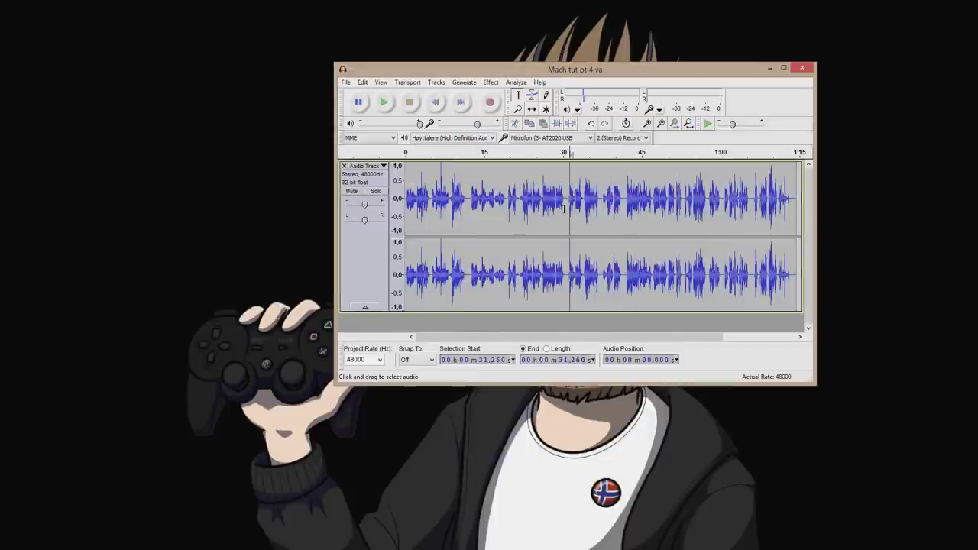
left_click(345, 81)
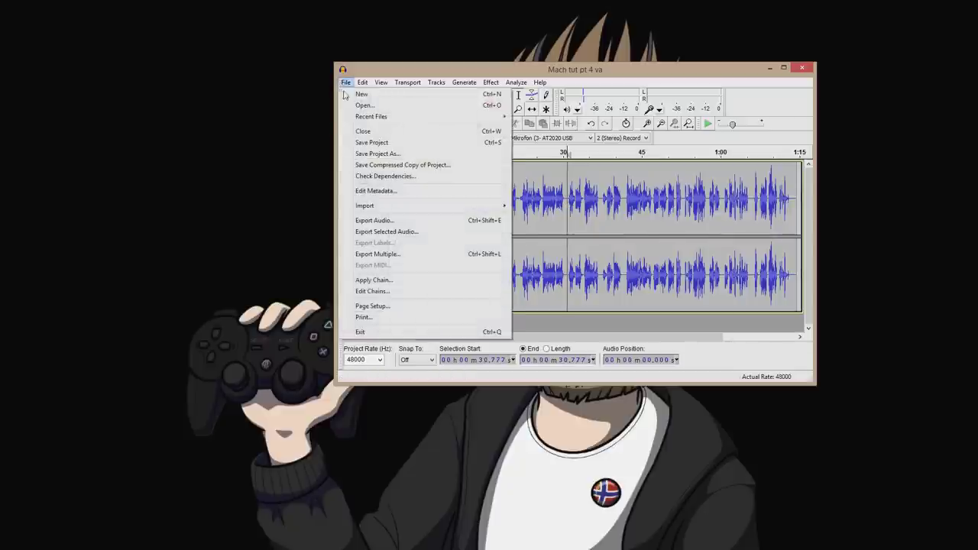
Step: Save the project and export 'Mach tut pt 4 va' to Skrivebord as signed 16-bit PCM WAV with blank metadata
left_click(387, 143)
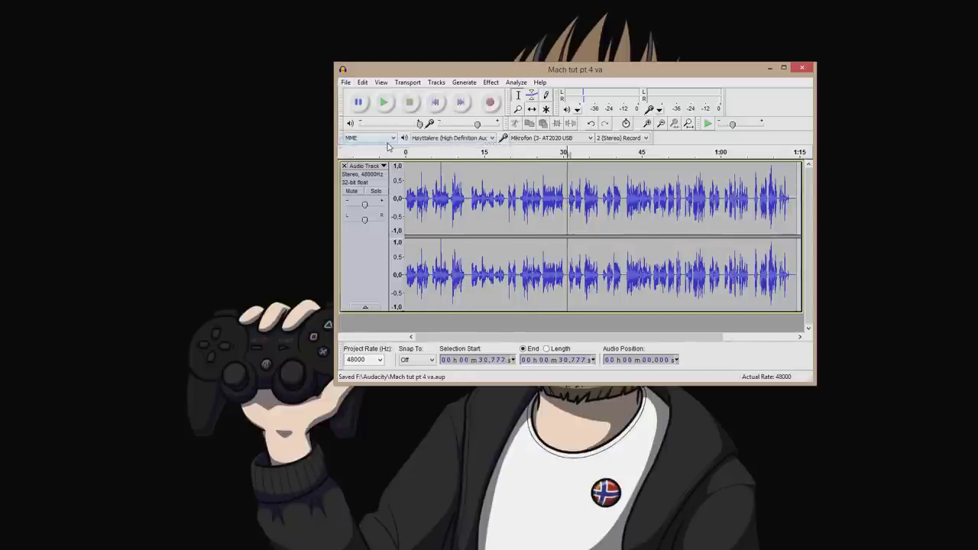
left_click(345, 82)
left_click(393, 220)
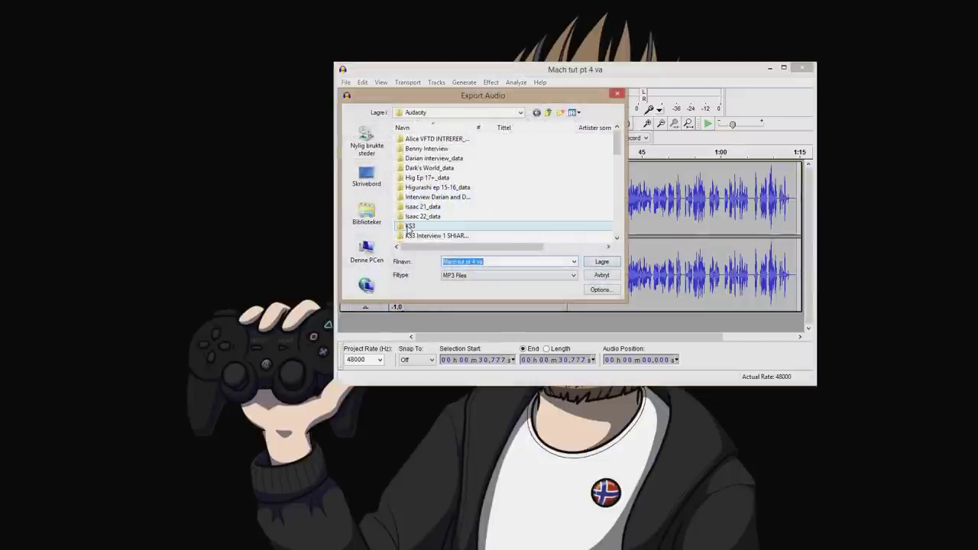
left_click(366, 177)
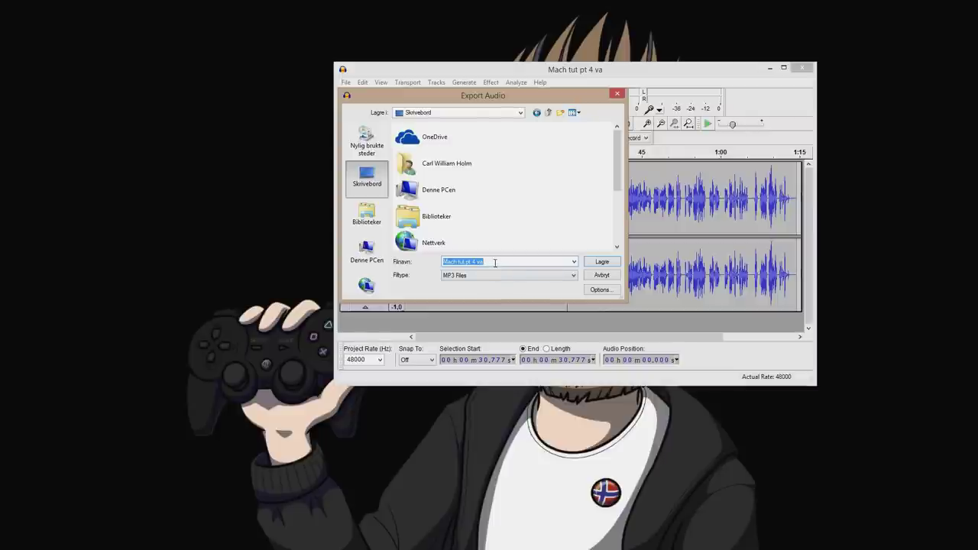
left_click(500, 275)
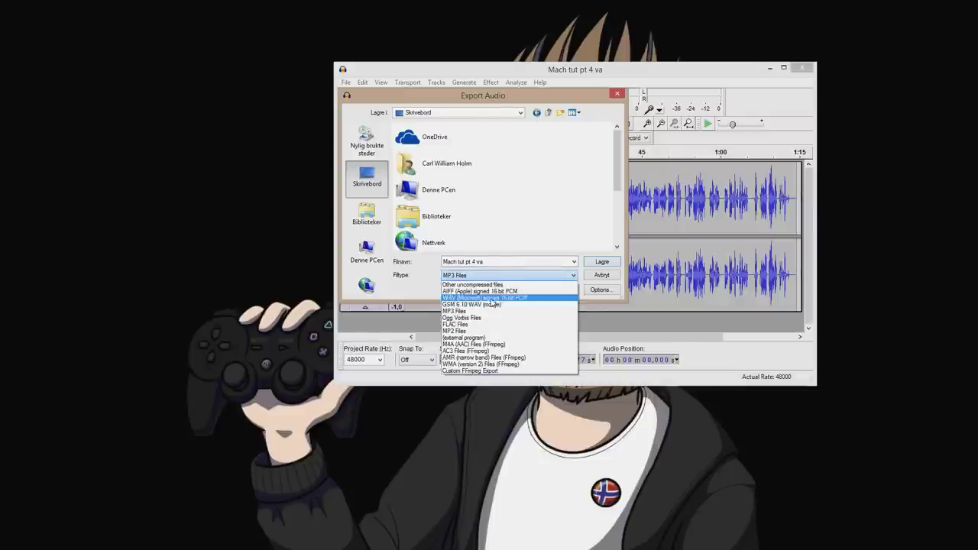
left_click(493, 298)
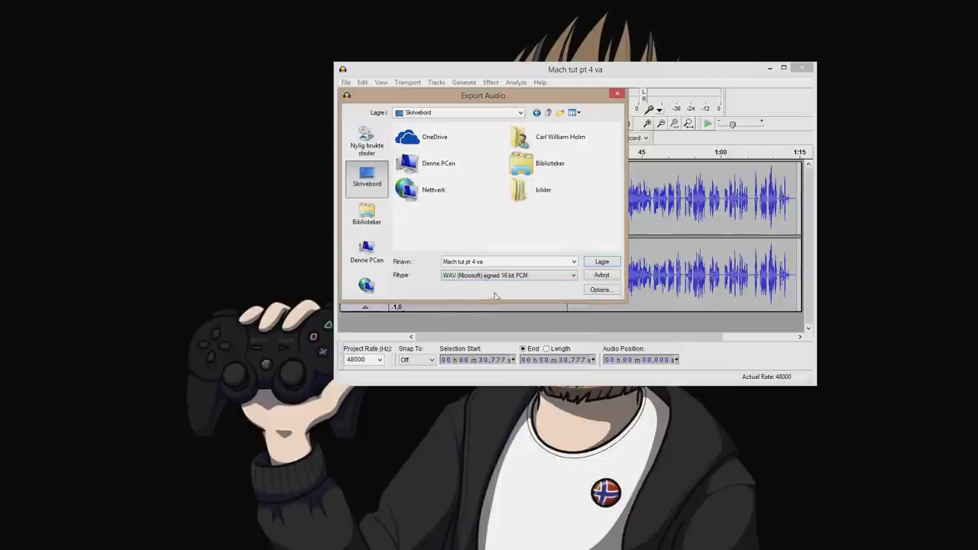
left_click(601, 262)
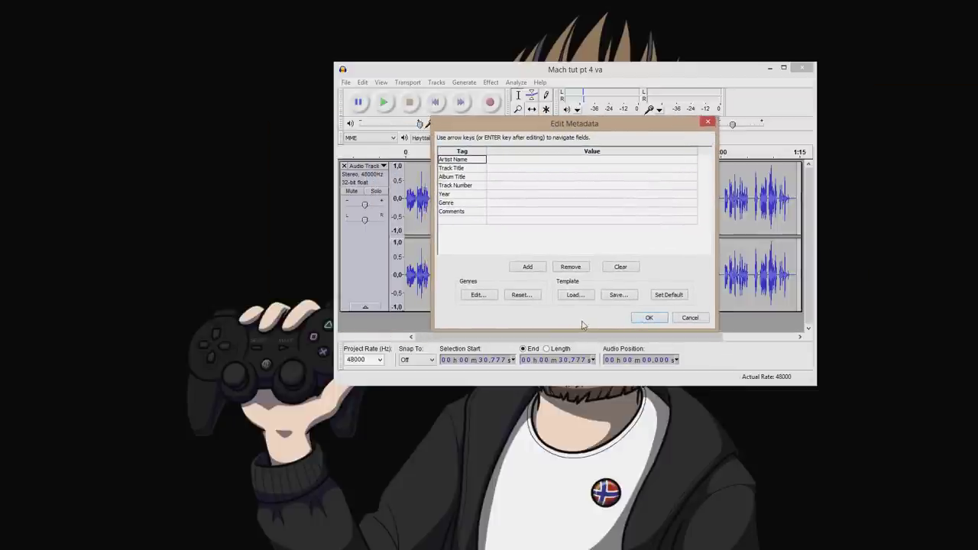
left_click(647, 317)
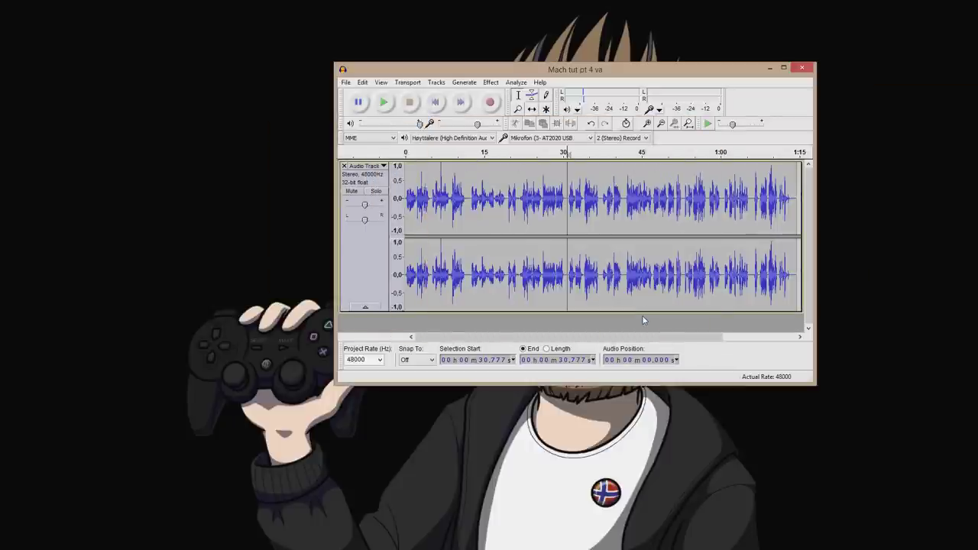